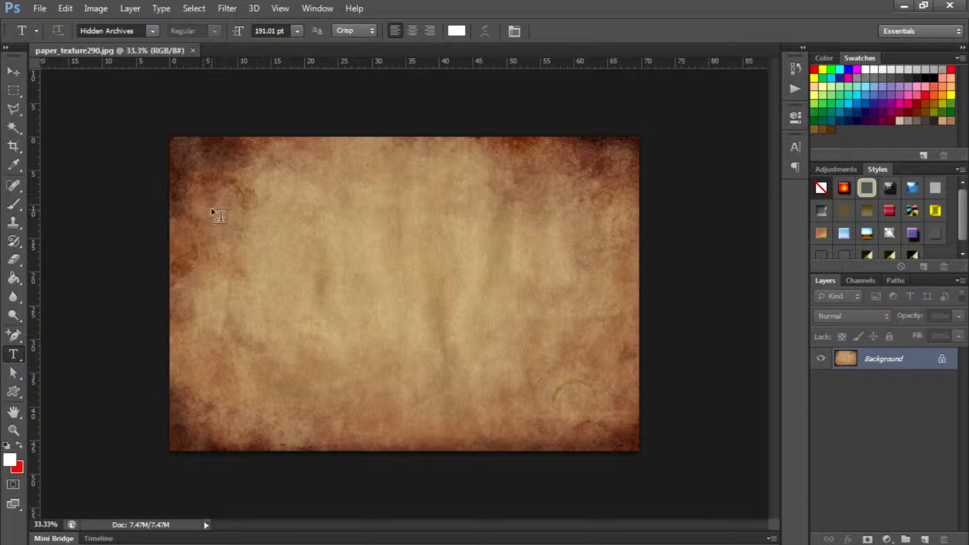
# Type the two-line white title 'ACIENT GOLDEN TEXT EFFECT' in a text box and enlarge it to 204.01 pt
pyautogui.moveTo(213, 208)
pyautogui.mouseDown()
pyautogui.moveTo(613, 413)
pyautogui.moveTo(623, 395)
pyautogui.mouseUp()
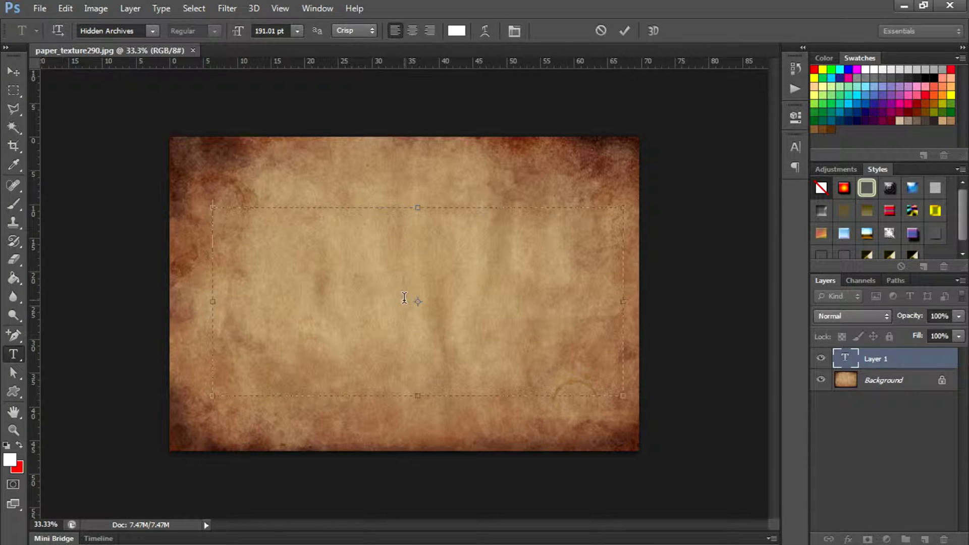
pyautogui.write('AC')
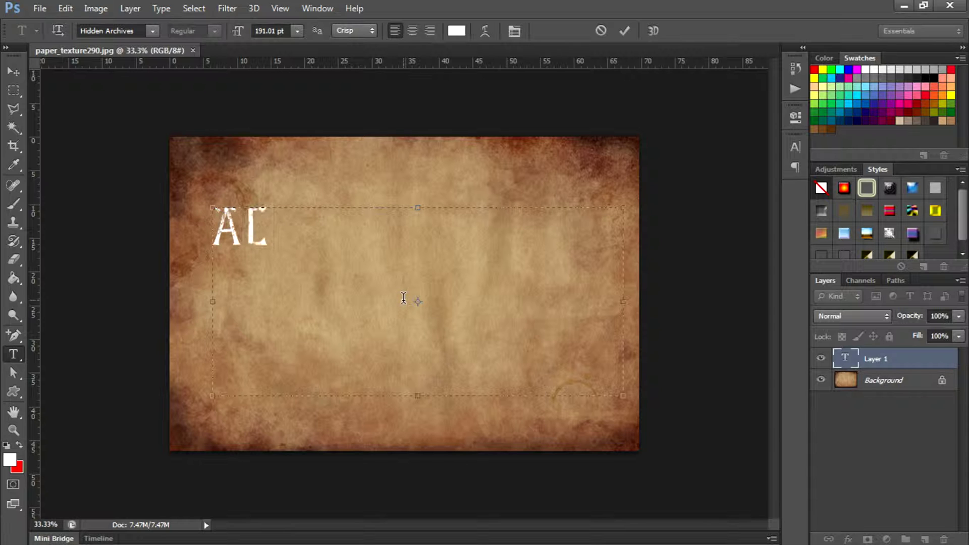
pyautogui.write('IENT ')
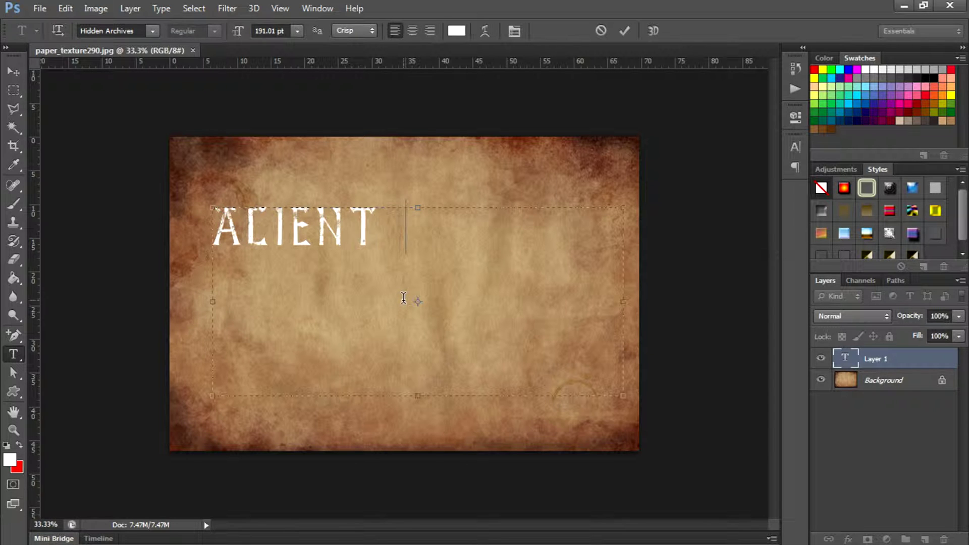
pyautogui.write('GOLDEN TEX')
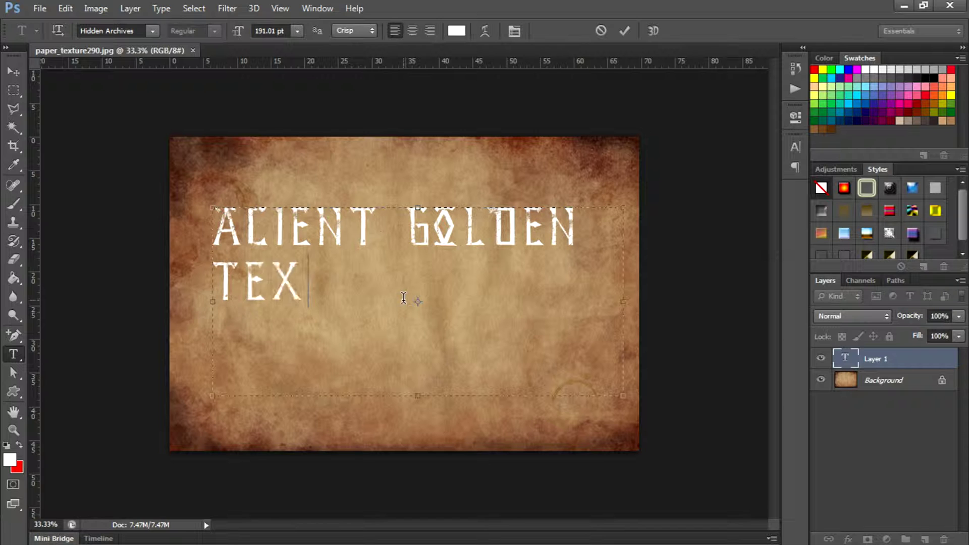
pyautogui.write('T EFF')
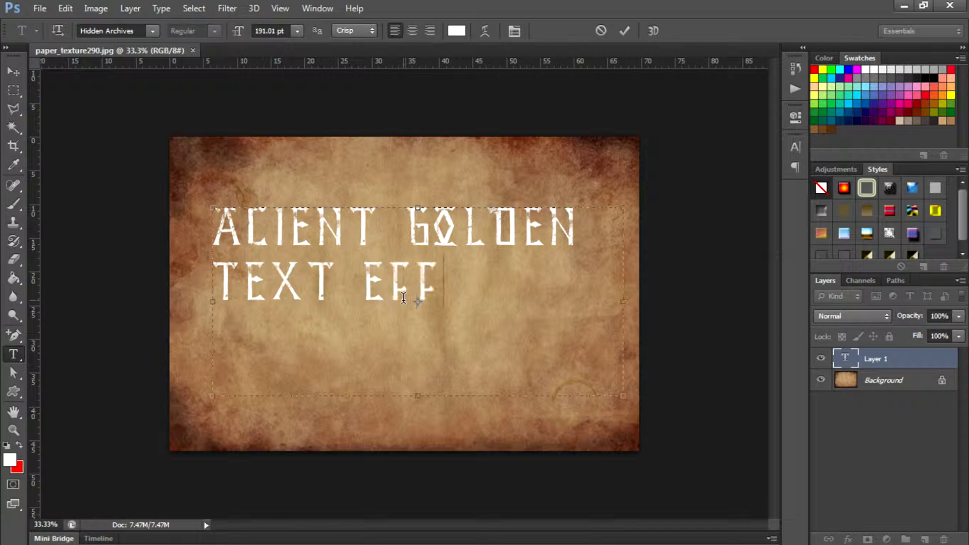
pyautogui.write('ECY')
pyautogui.press('BackSpace')
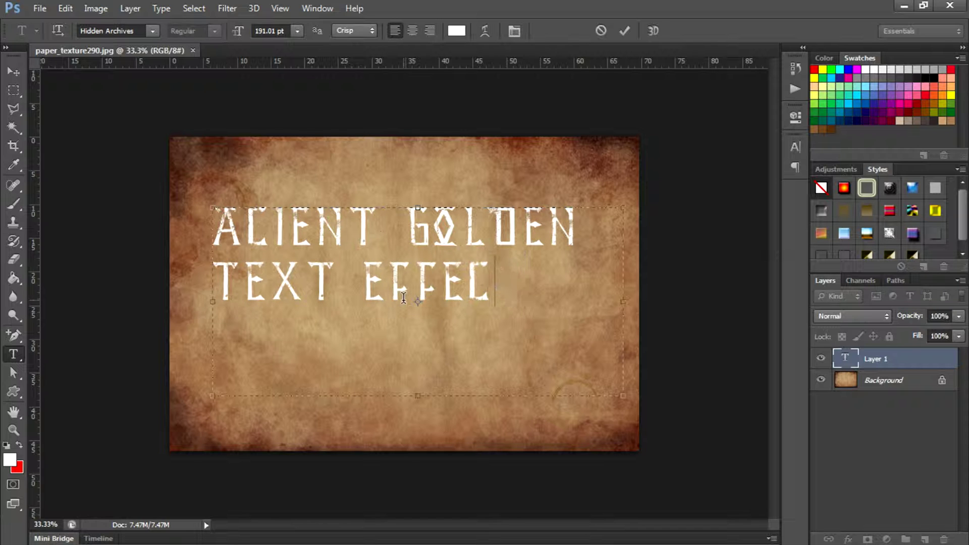
pyautogui.write('T')
pyautogui.hotkey('ctrl', 'a')
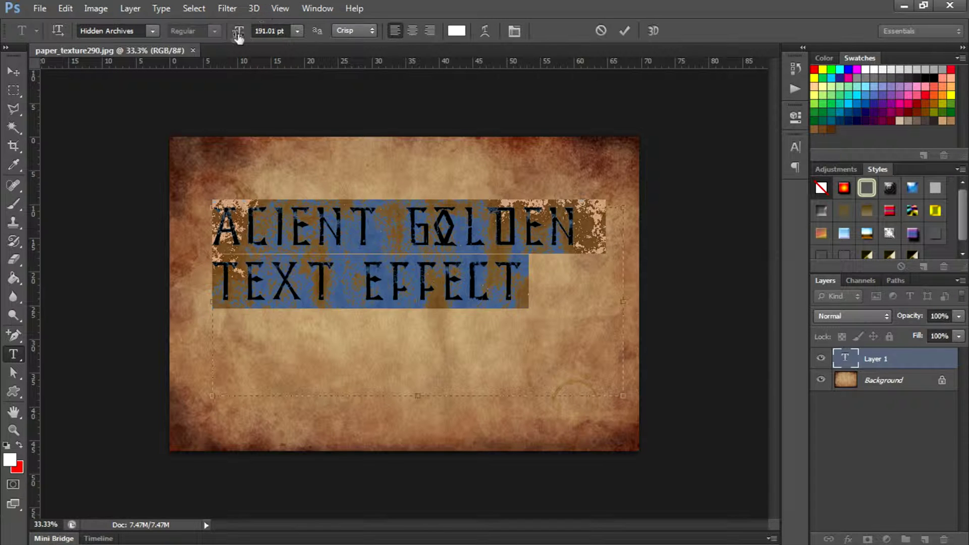
pyautogui.moveTo(237, 33); pyautogui.dragTo(228, 71)
pyautogui.click(14, 70)
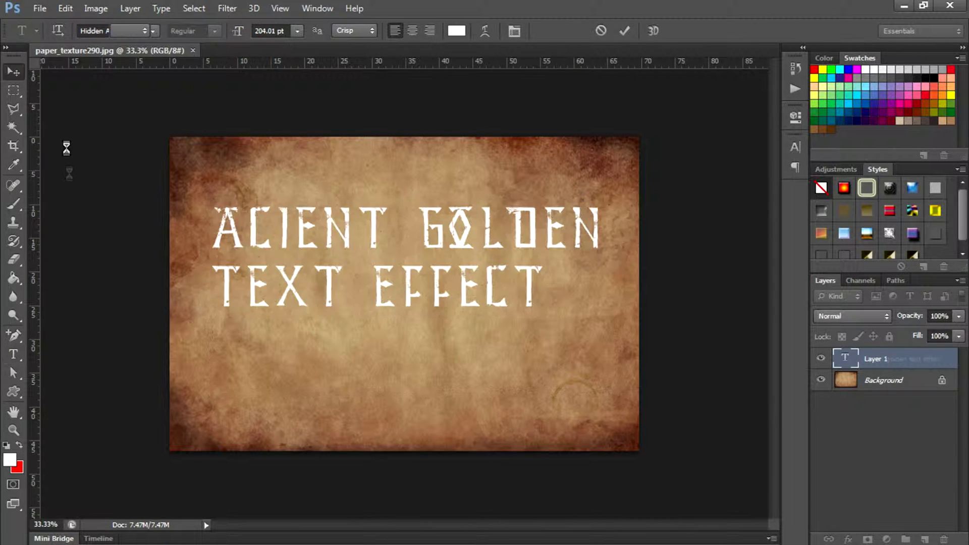
# Reselect all of the title text and bring up the font list
pyautogui.press('t')
pyautogui.click(584, 313)
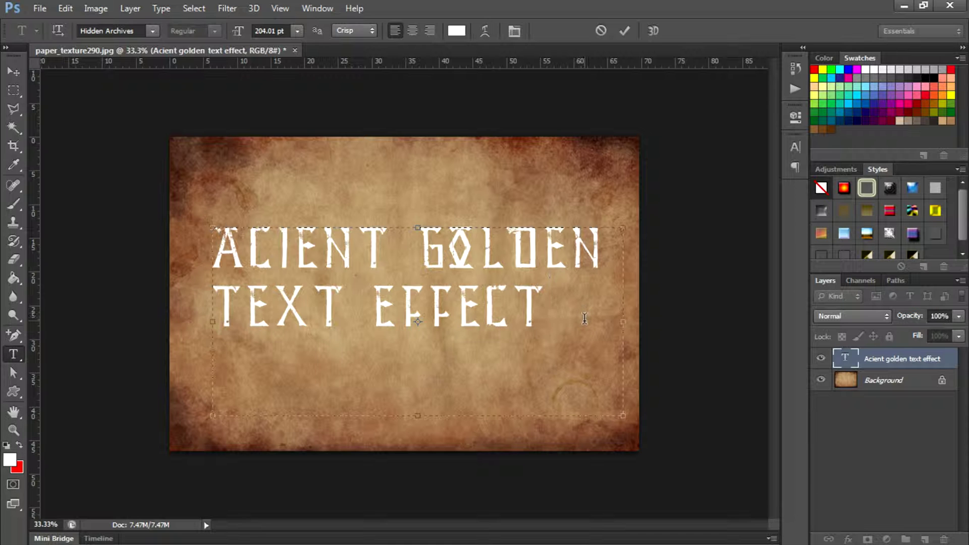
pyautogui.hotkey('ctrl', 'a')
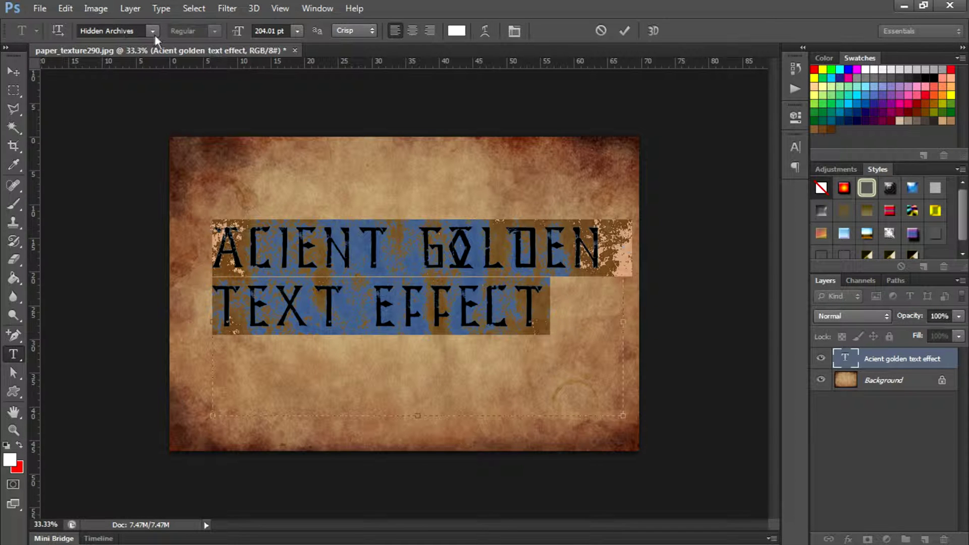
pyautogui.click(153, 32)
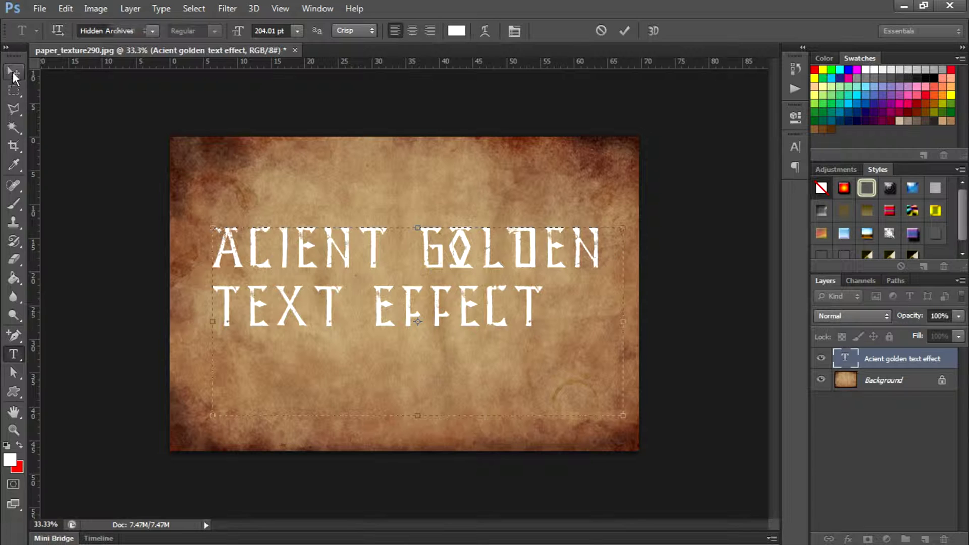
# Apply the golden style to the title, zoom in, and bring up the title layer's options
pyautogui.click(13, 72)
pyautogui.scroll(-1, 964, 228)
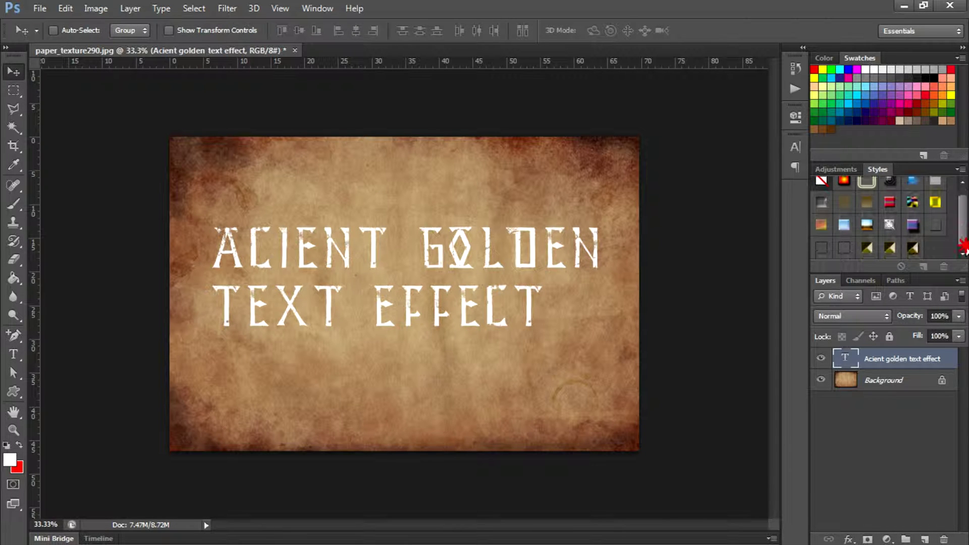
pyautogui.click(912, 247)
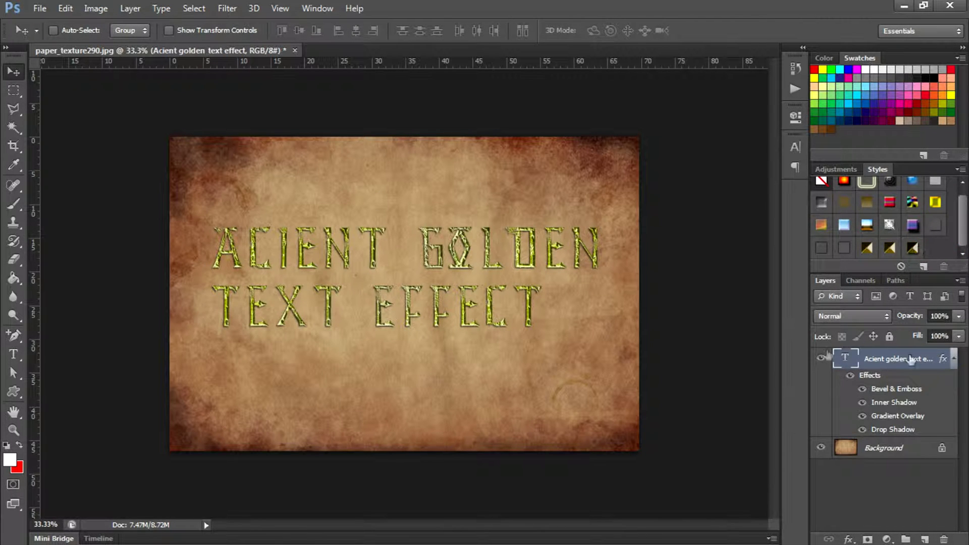
pyautogui.click(12, 430)
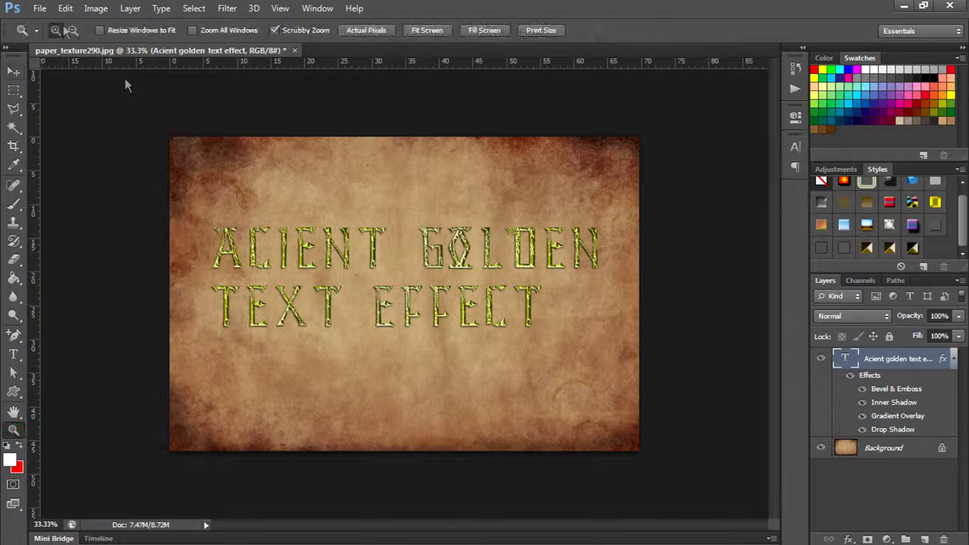
pyautogui.click(530, 313)
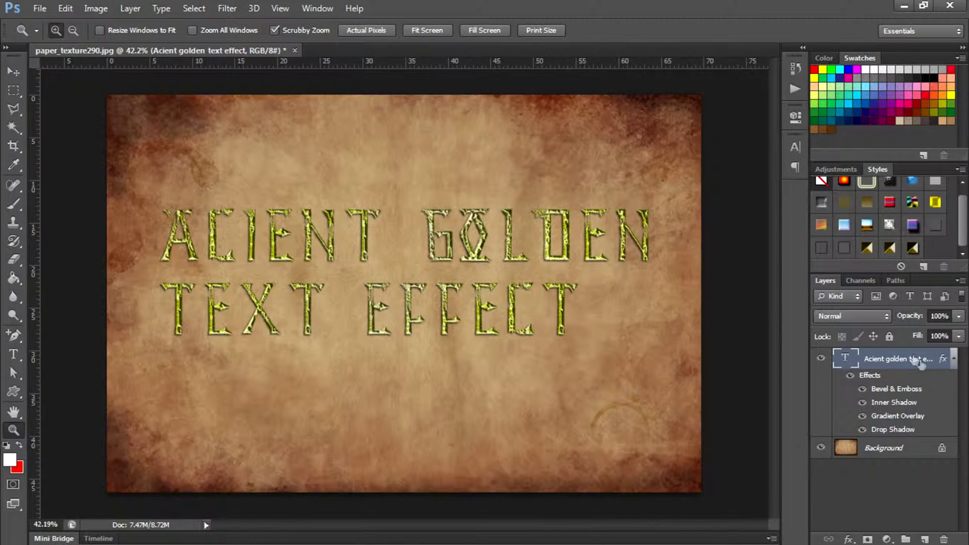
pyautogui.rightClick(917, 361)
# Open Blending Options, bring the Layer Style dialog fully into view, and show Bevel & Emboss
pyautogui.click(693, 108)
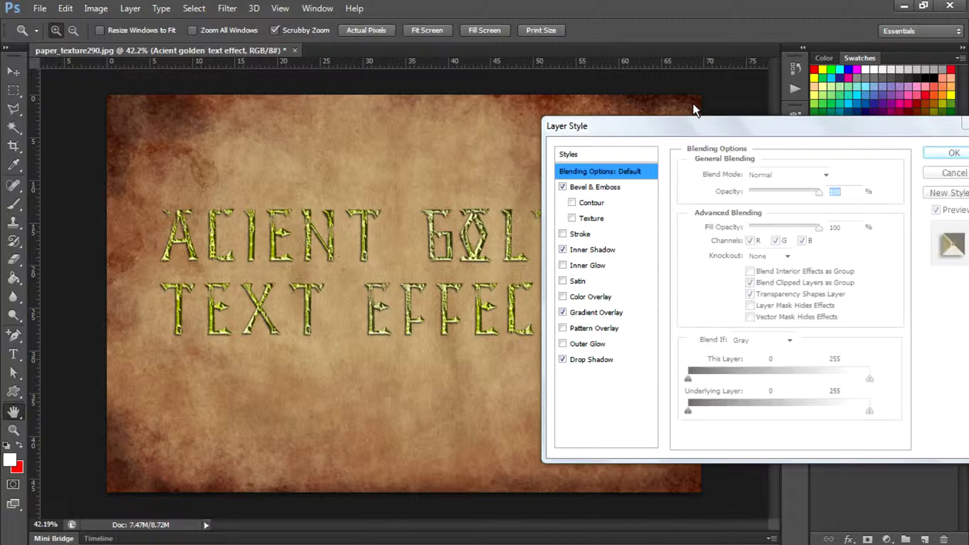
pyautogui.moveTo(644, 127); pyautogui.dragTo(601, 100)
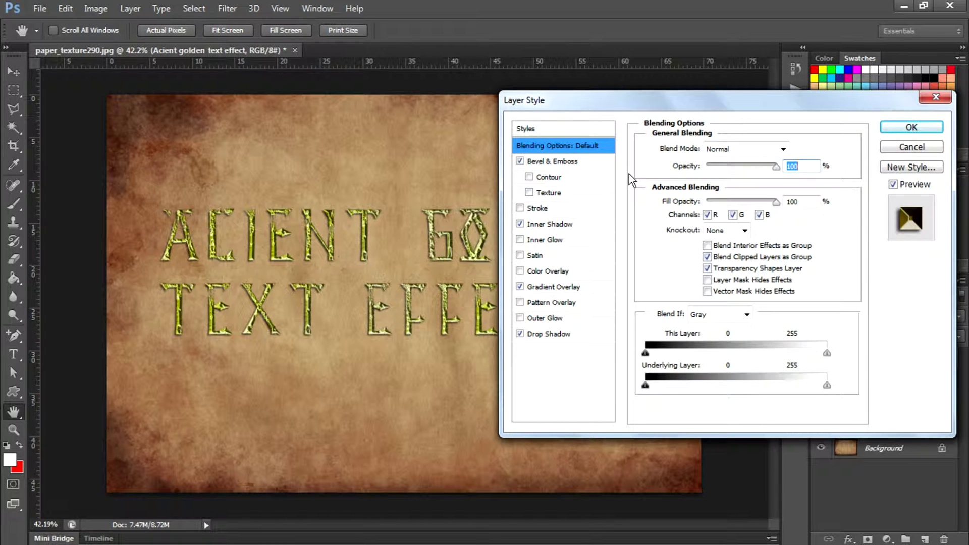
pyautogui.click(581, 163)
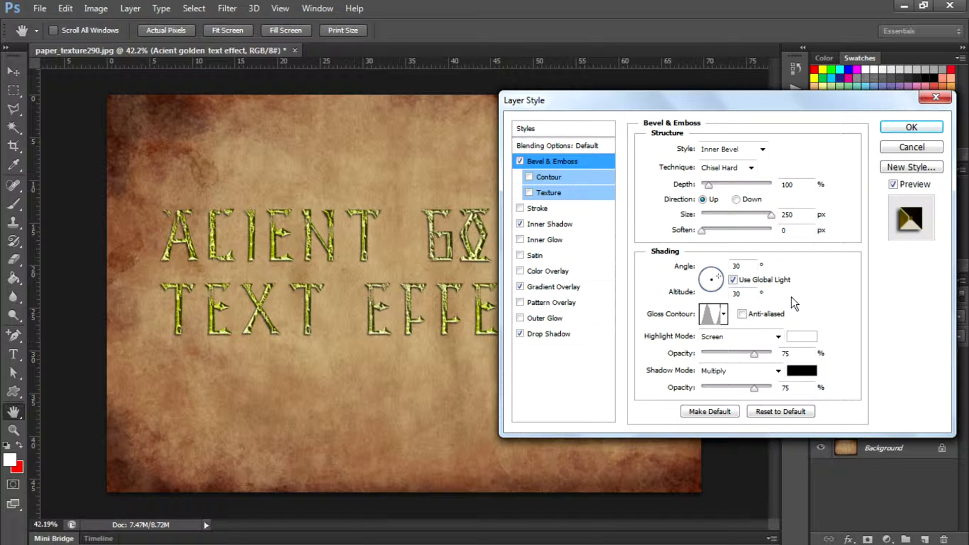
# Lower the Inner Shadow opacity from 40 to 29%, then move on to Gradient Overlay
pyautogui.click(592, 224)
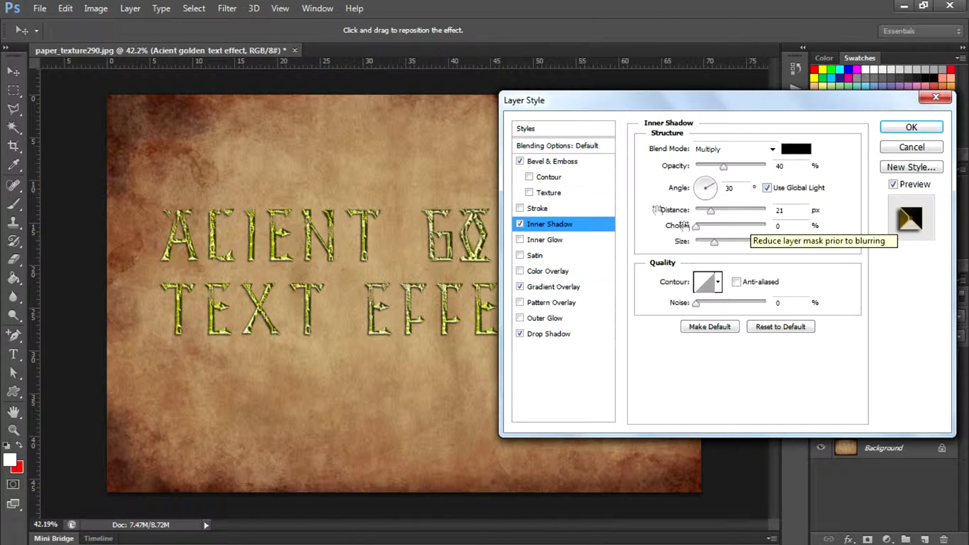
pyautogui.click(520, 223)
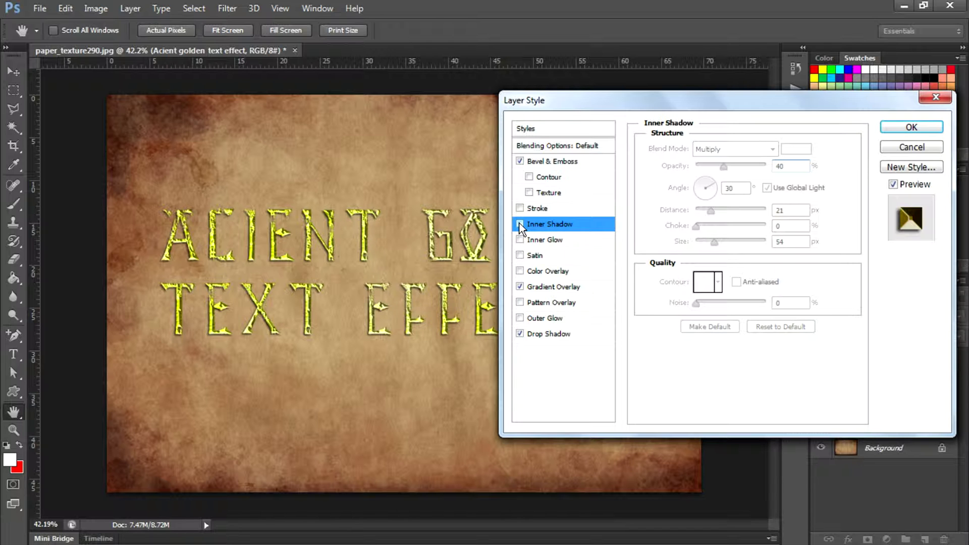
pyautogui.click(519, 224)
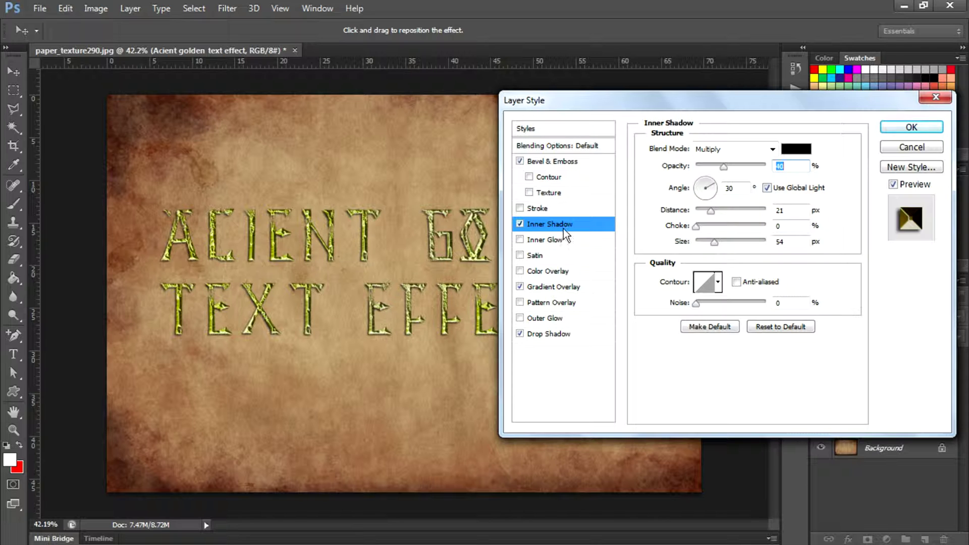
pyautogui.hotkey('shift', 'Down')
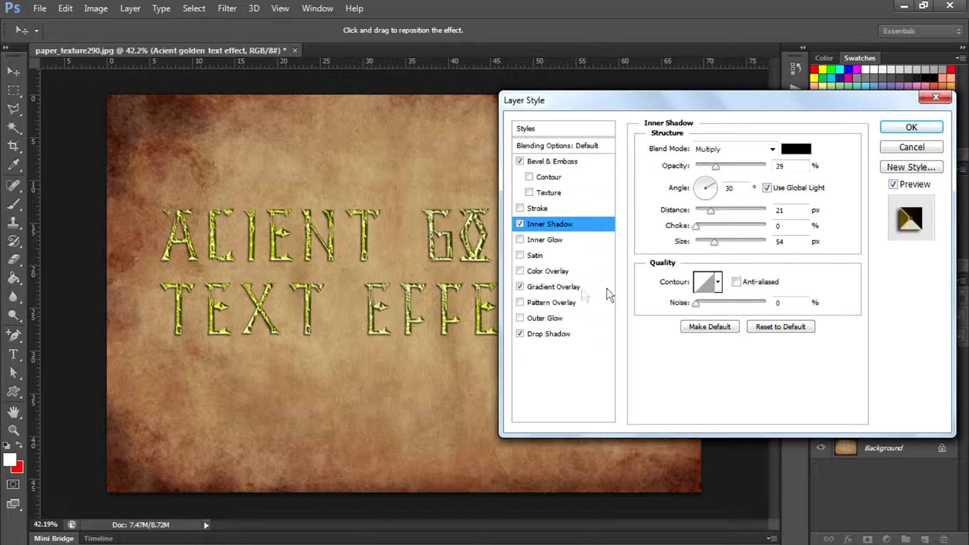
pyautogui.click(579, 287)
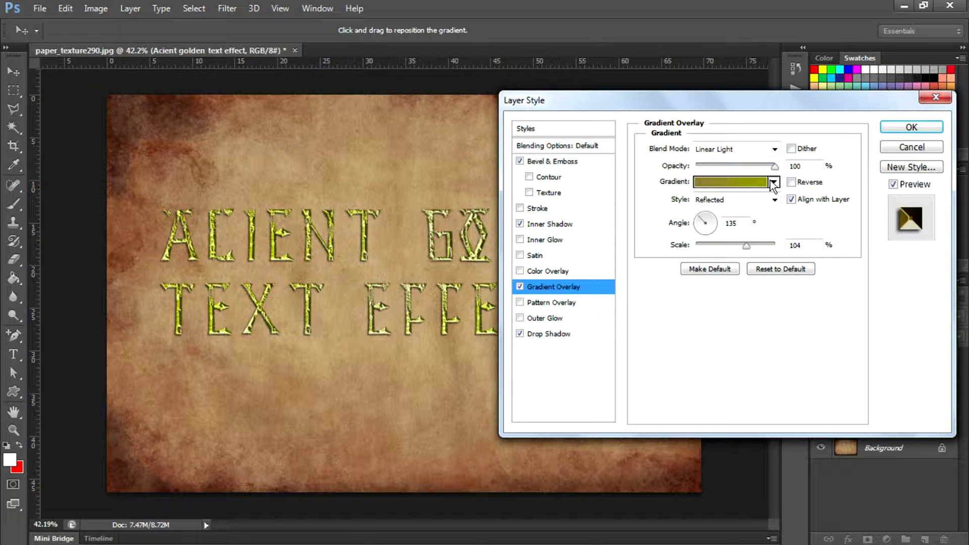
# Set the overlay gradient's left colour stop to #8b7c3b
pyautogui.click(754, 189)
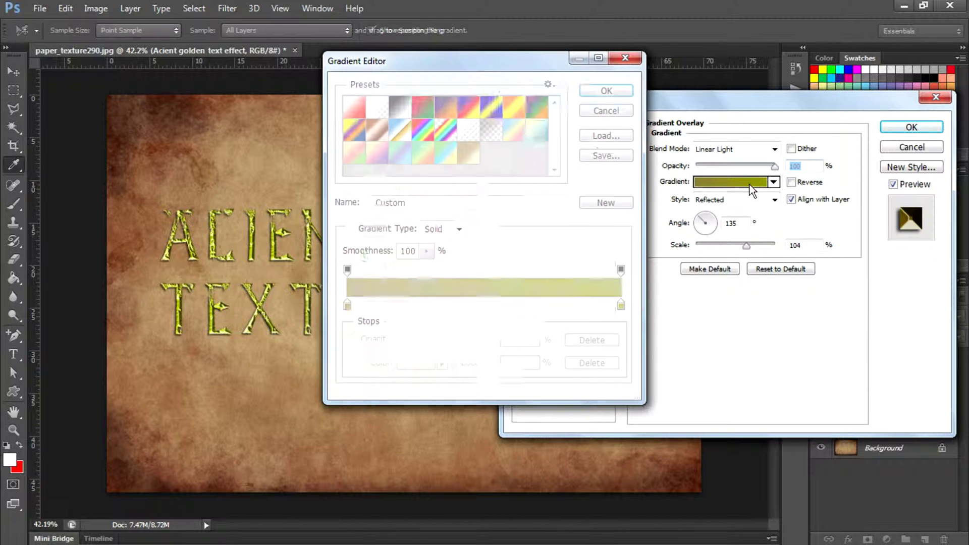
pyautogui.click(348, 306)
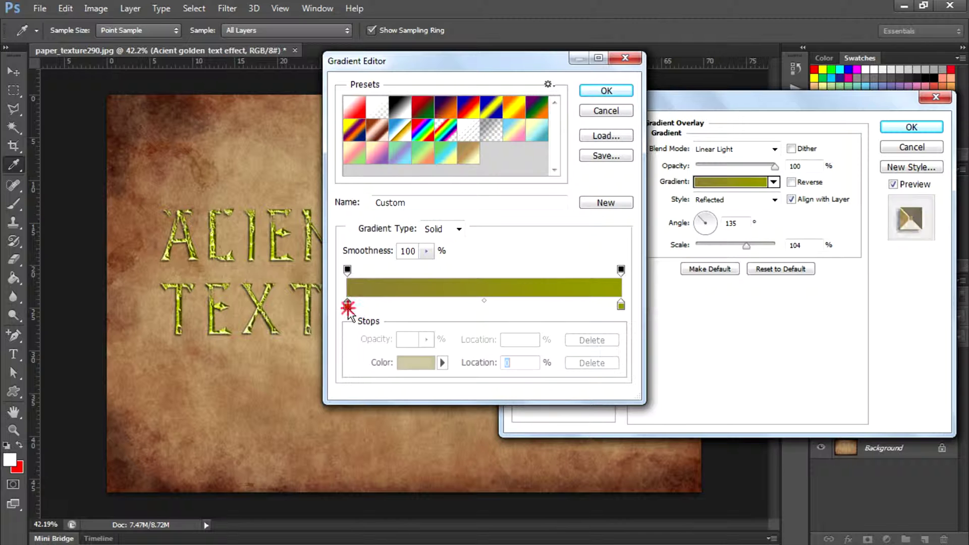
pyautogui.click(409, 364)
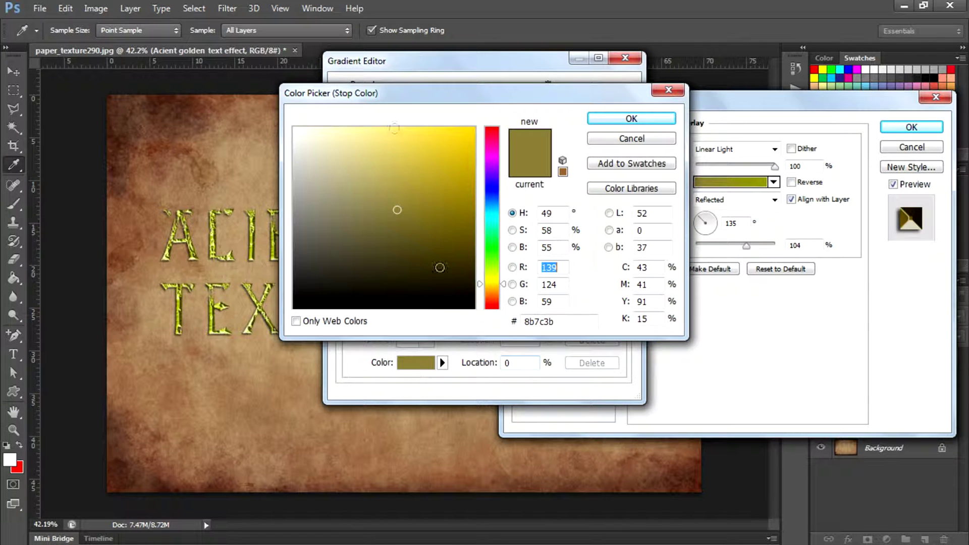
pyautogui.moveTo(390, 97); pyautogui.dragTo(667, 114)
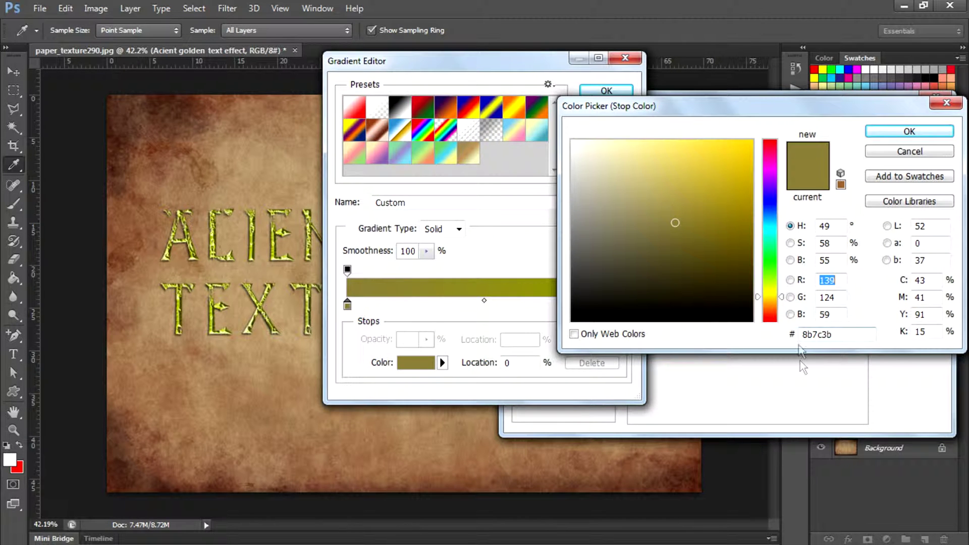
pyautogui.click(833, 335)
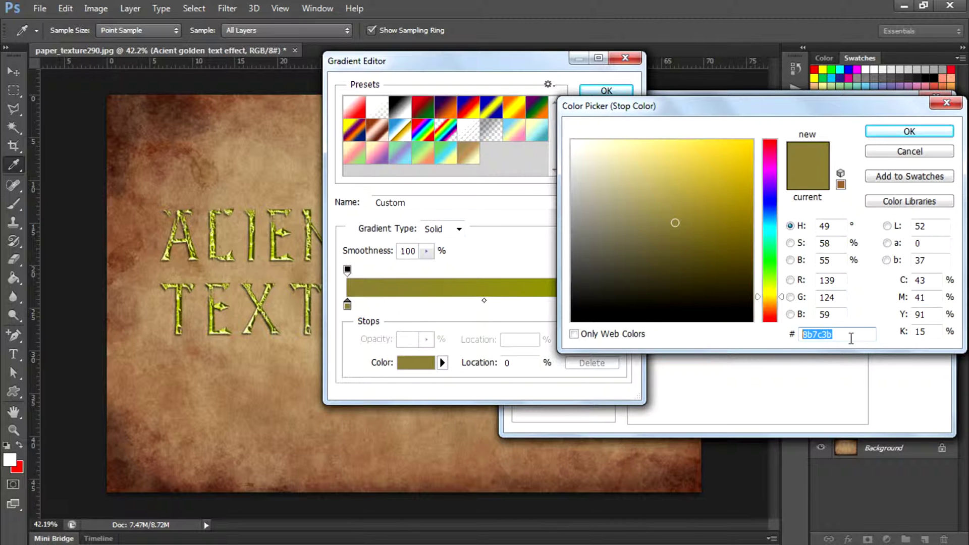
pyautogui.click(912, 130)
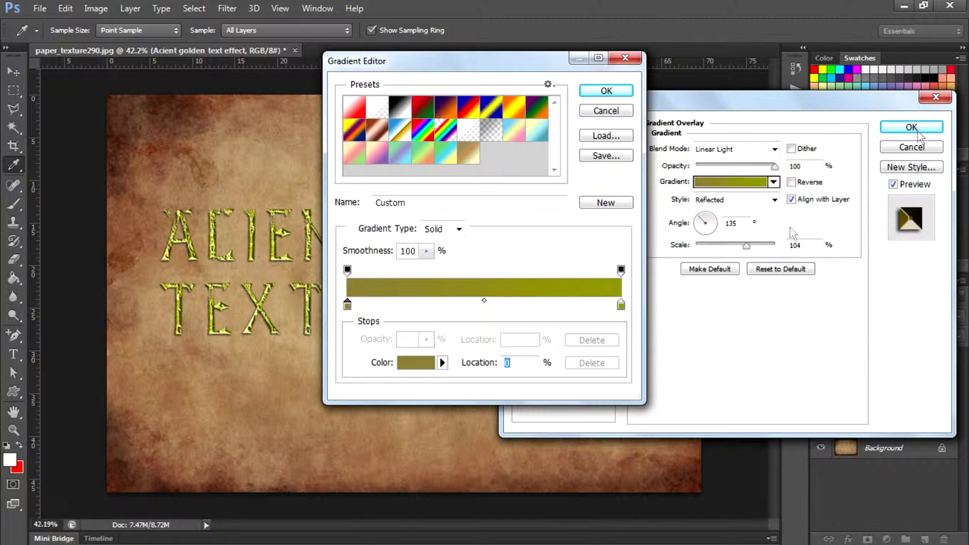
# Set the right colour stop to #908e00 and confirm the edited gradient
pyautogui.click(621, 306)
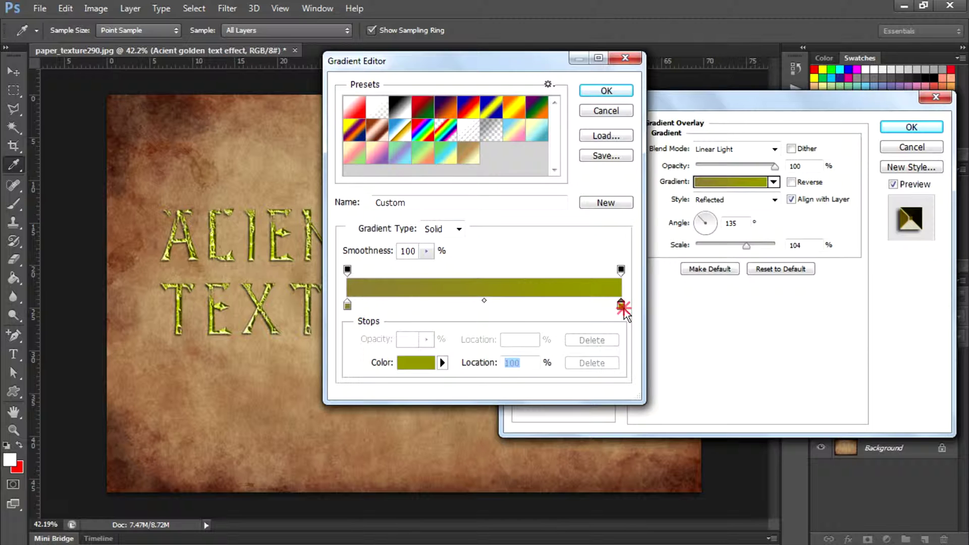
pyautogui.doubleClick(621, 306)
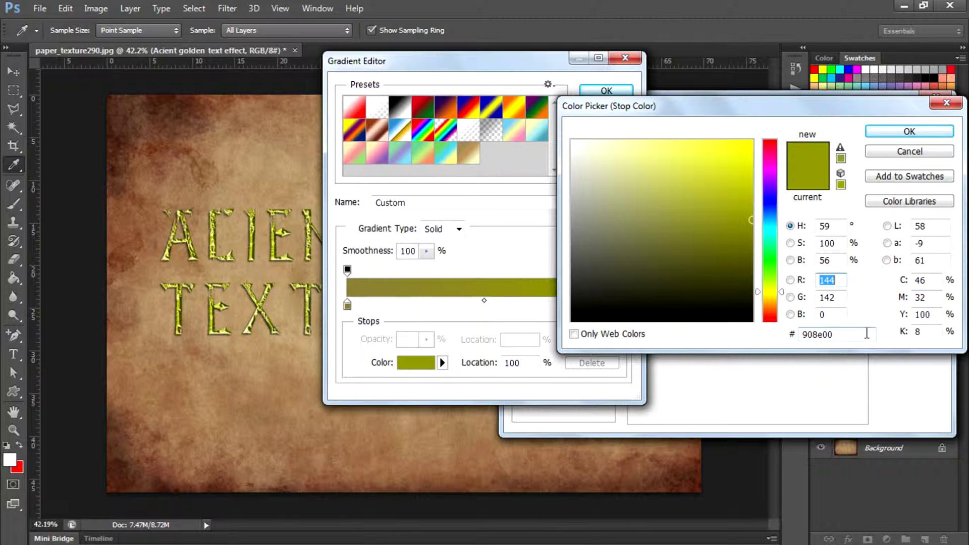
pyautogui.click(911, 133)
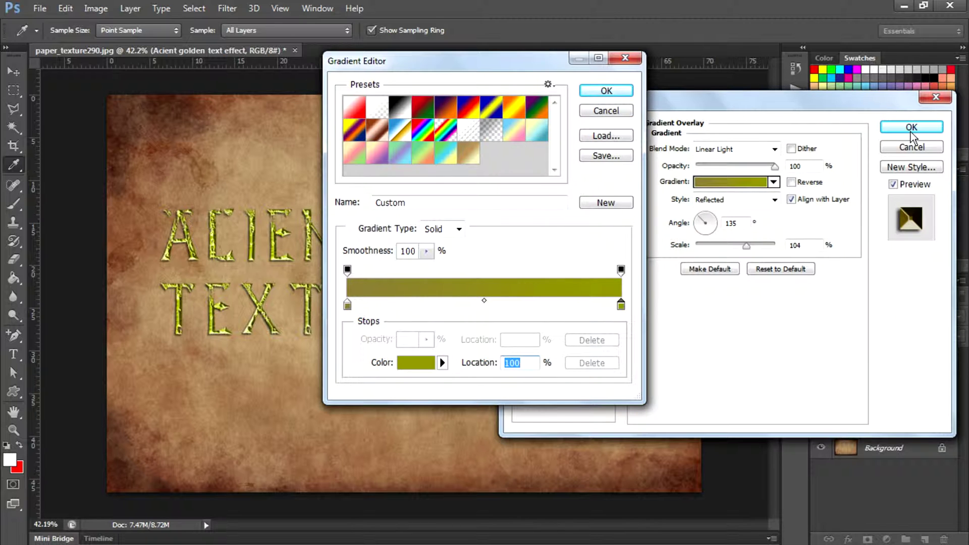
pyautogui.click(616, 90)
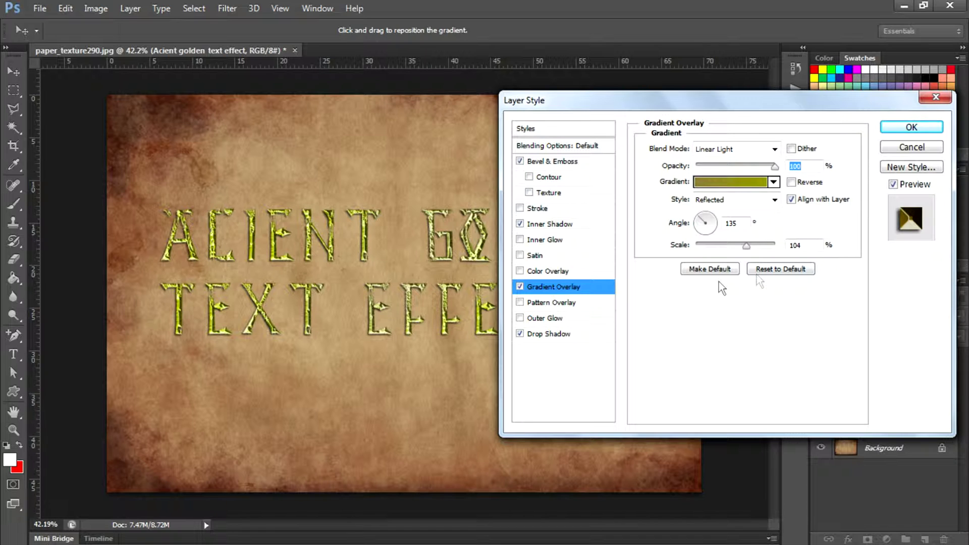
# Show the Drop Shadow settings in the Layer Style dialog
pyautogui.click(806, 311)
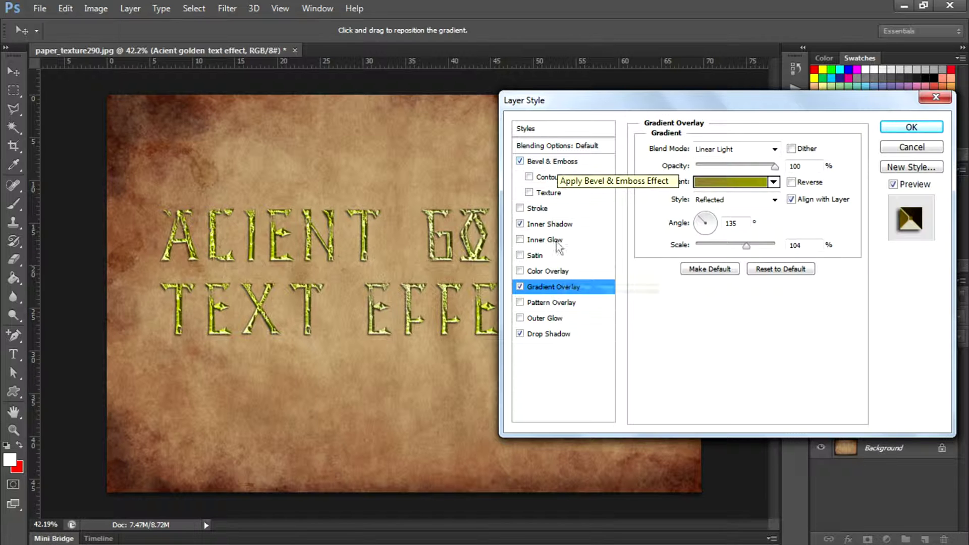
pyautogui.click(565, 342)
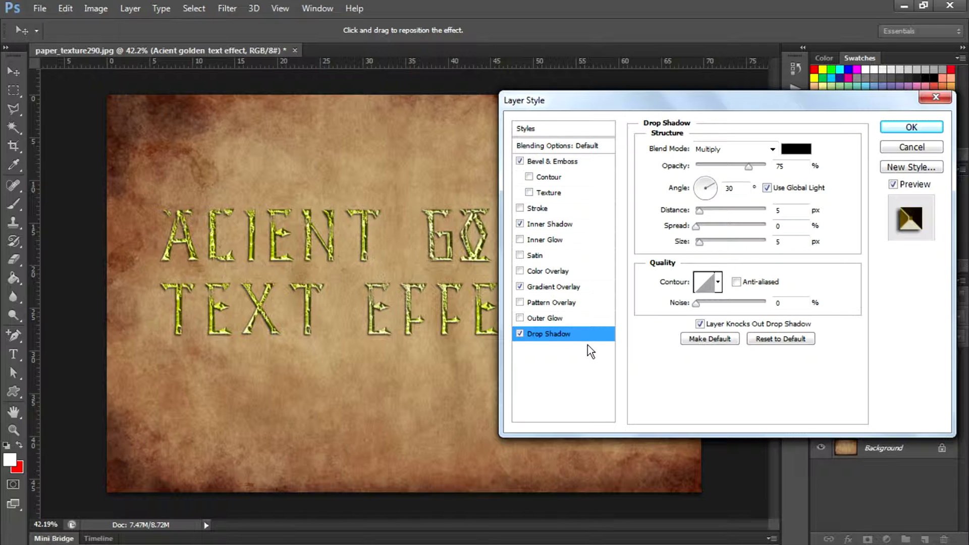
pyautogui.click(521, 334)
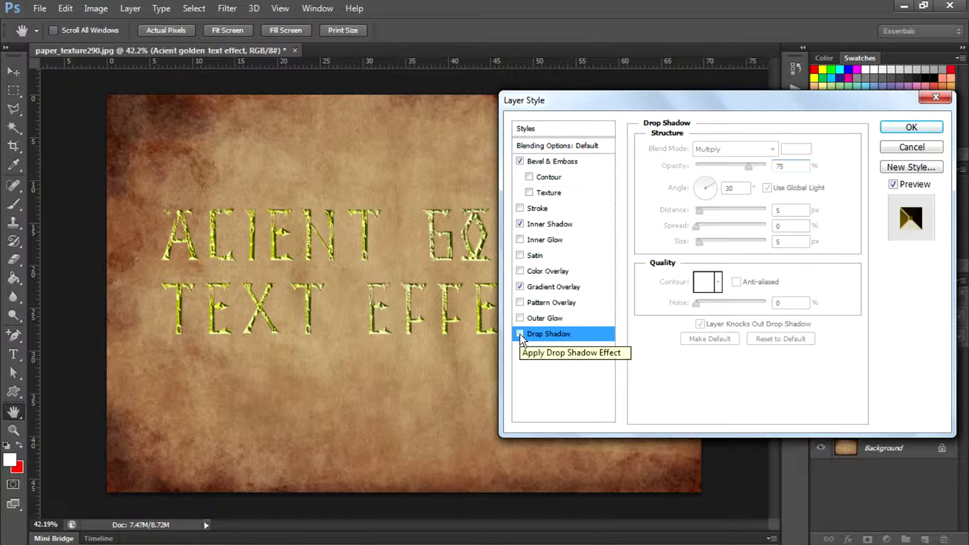
pyautogui.click(521, 334)
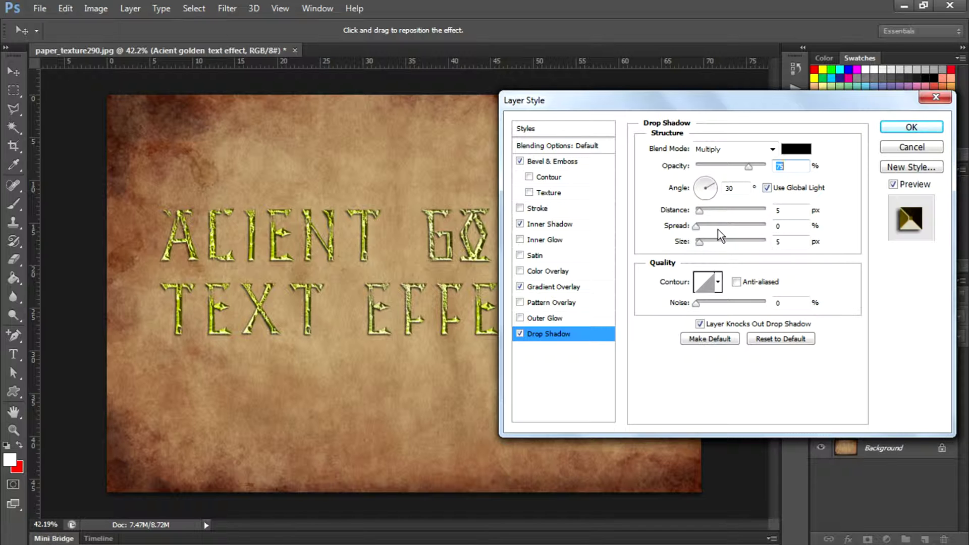
pyautogui.press('Tab')
pyautogui.press('Tab')
# Confirm the layer styles, zoom in on the GOLDEN letters, then zoom out to the whole parchment
pyautogui.click(912, 128)
pyautogui.press('z')
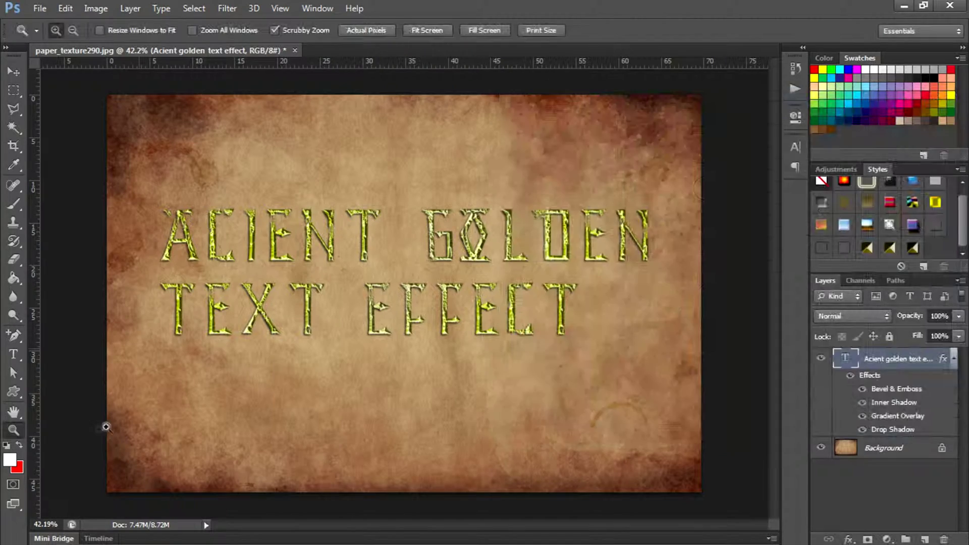
pyautogui.moveTo(318, 285); pyautogui.dragTo(328, 285)
pyautogui.moveTo(562, 249); pyautogui.dragTo(600, 386)
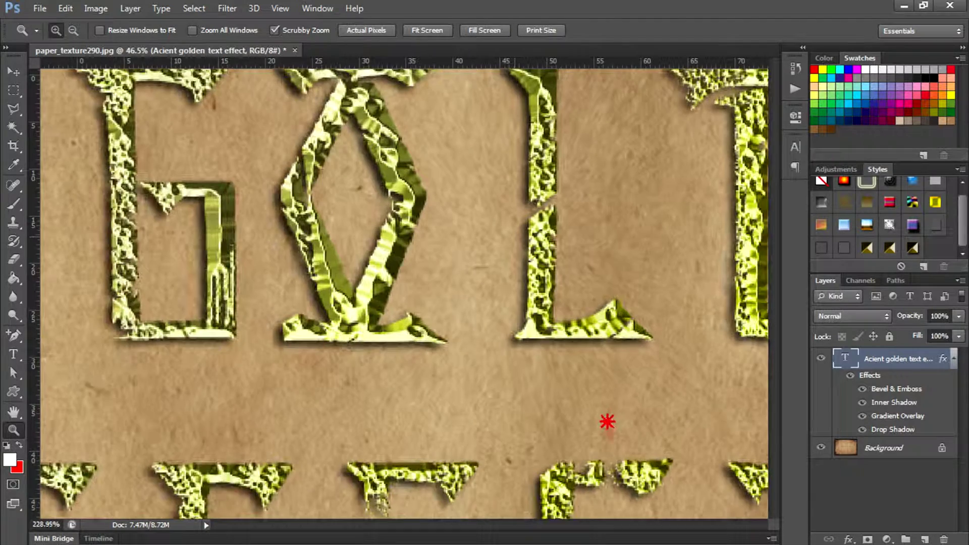
pyautogui.moveTo(606, 422); pyautogui.dragTo(538, 388)
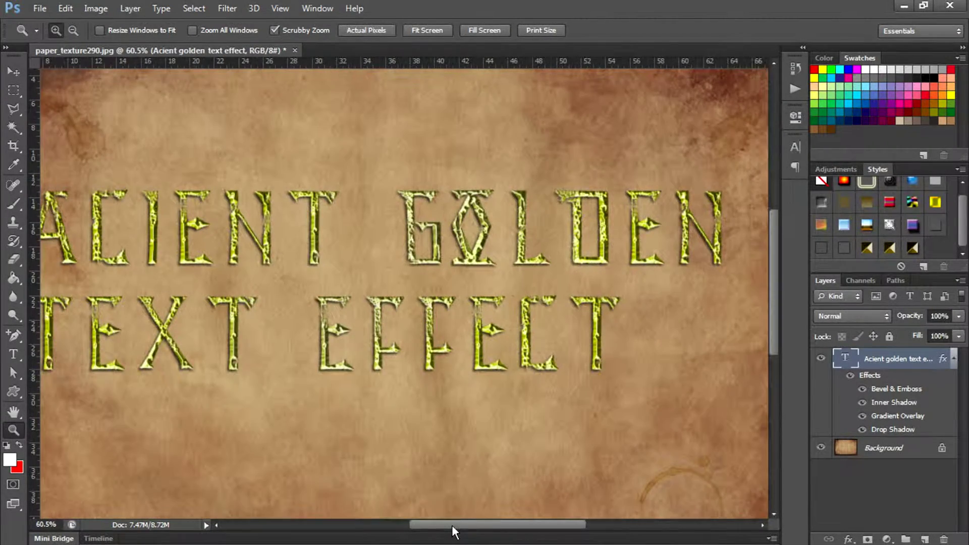
pyautogui.moveTo(452, 526); pyautogui.dragTo(442, 526)
pyautogui.moveTo(496, 461); pyautogui.dragTo(496, 439)
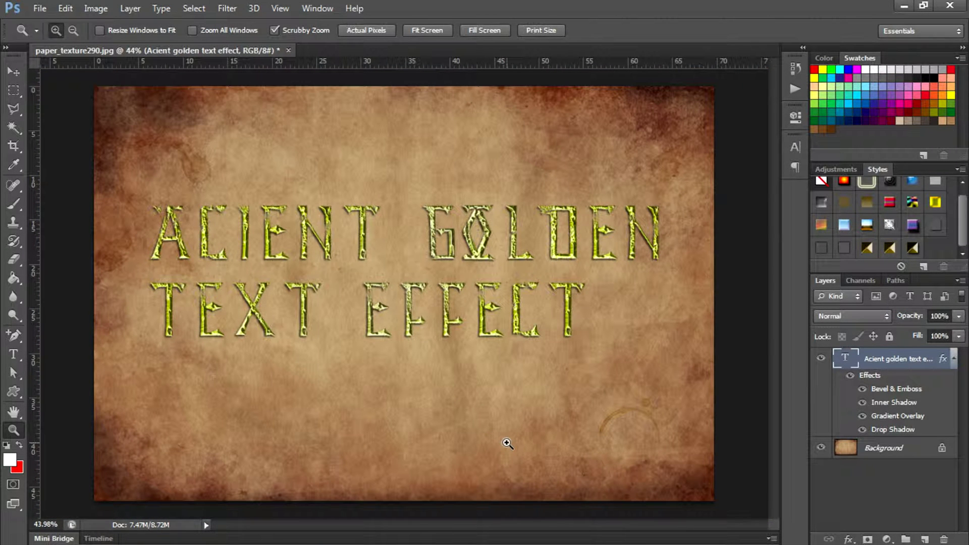